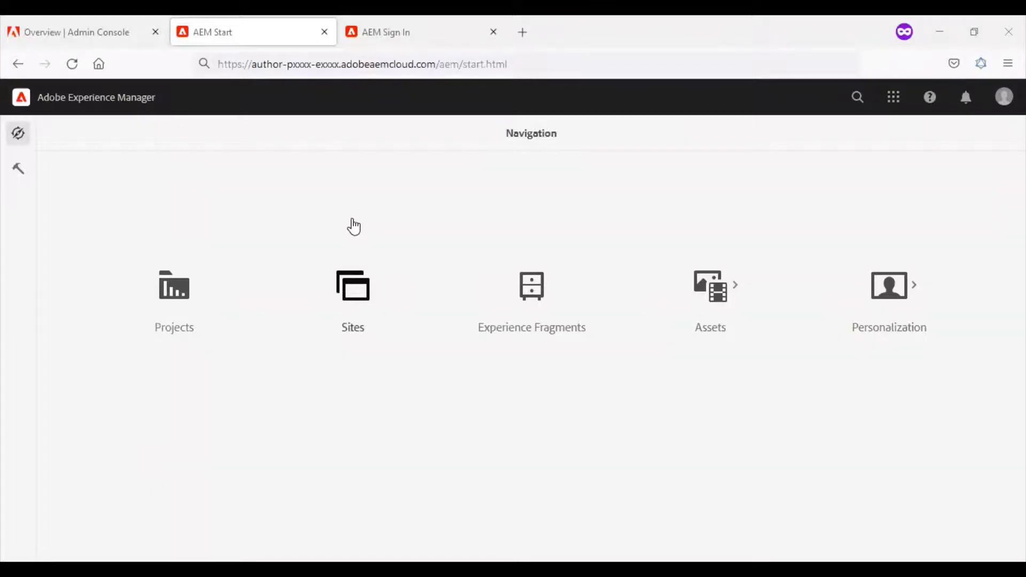
# - Go to Tools > Security > Users and start creating a new user
pyautogui.click(20, 177)
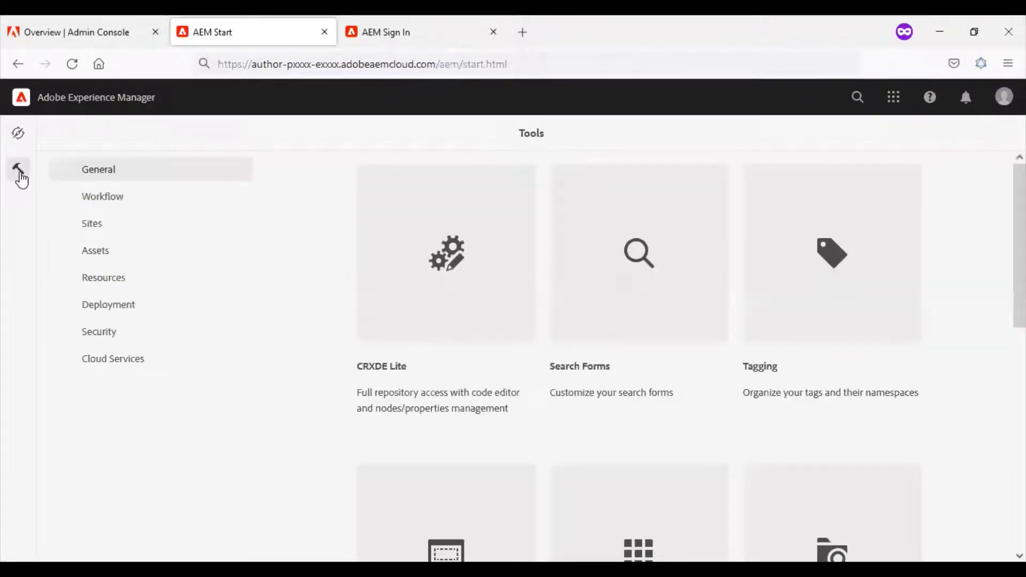
pyautogui.click(107, 338)
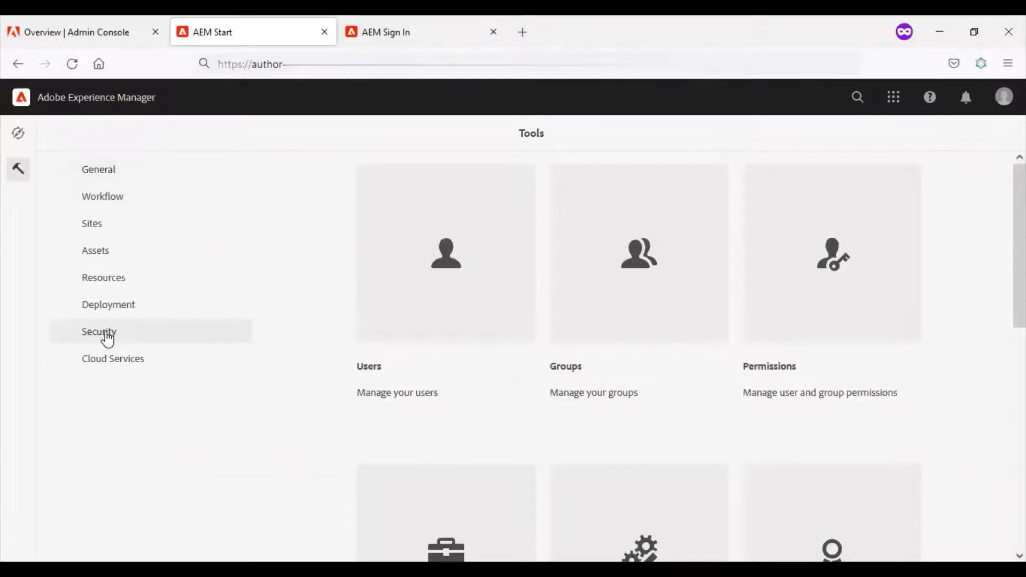
pyautogui.click(458, 289)
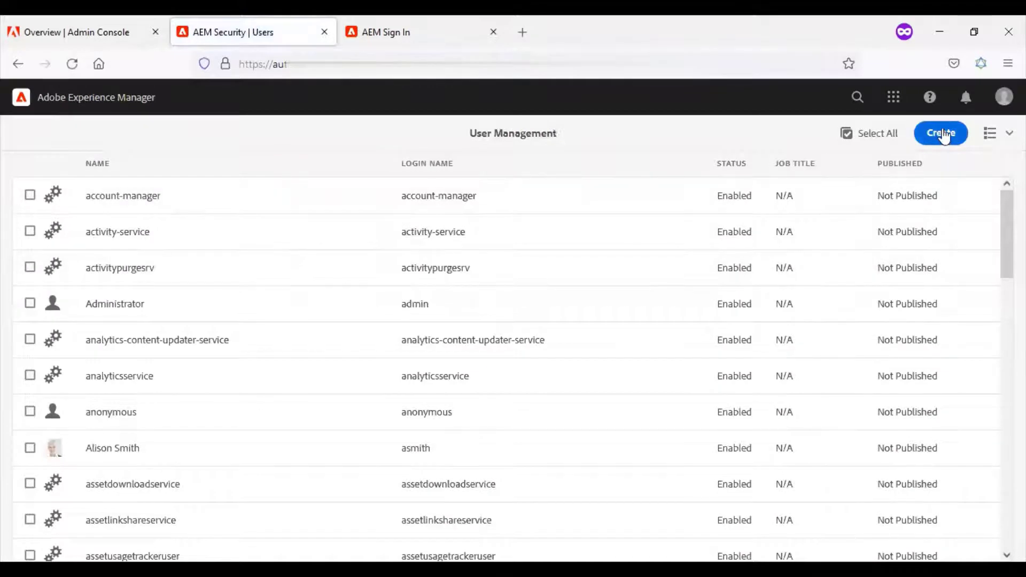
pyautogui.click(854, 234)
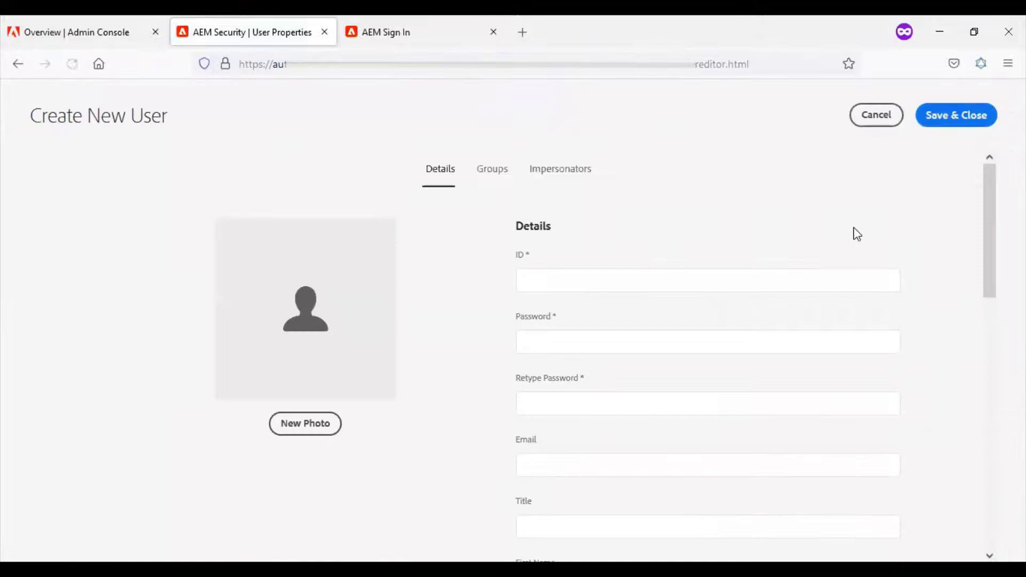
# - Enter demouser as the user ID and fill in the account password
pyautogui.click(688, 279)
pyautogui.write('demo')
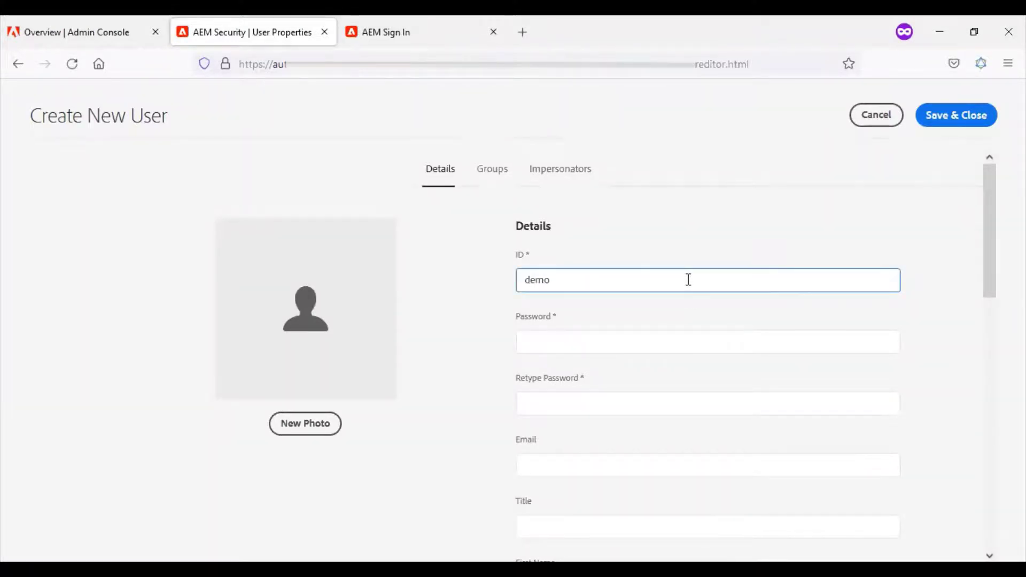
pyautogui.write('user')
pyautogui.press('Tab')
pyautogui.write('p')
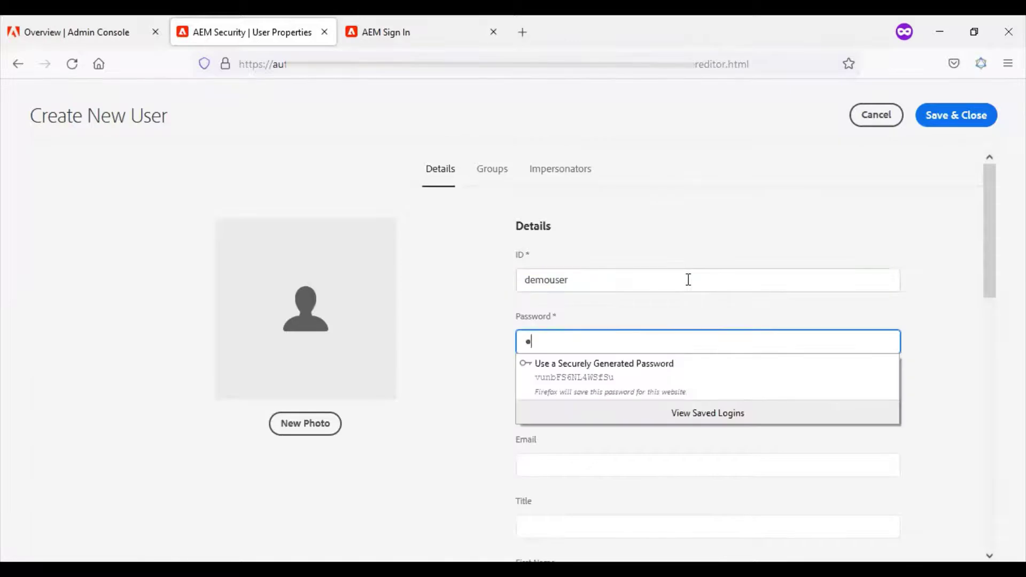
pyautogui.write('assword')
pyautogui.press('Tab')
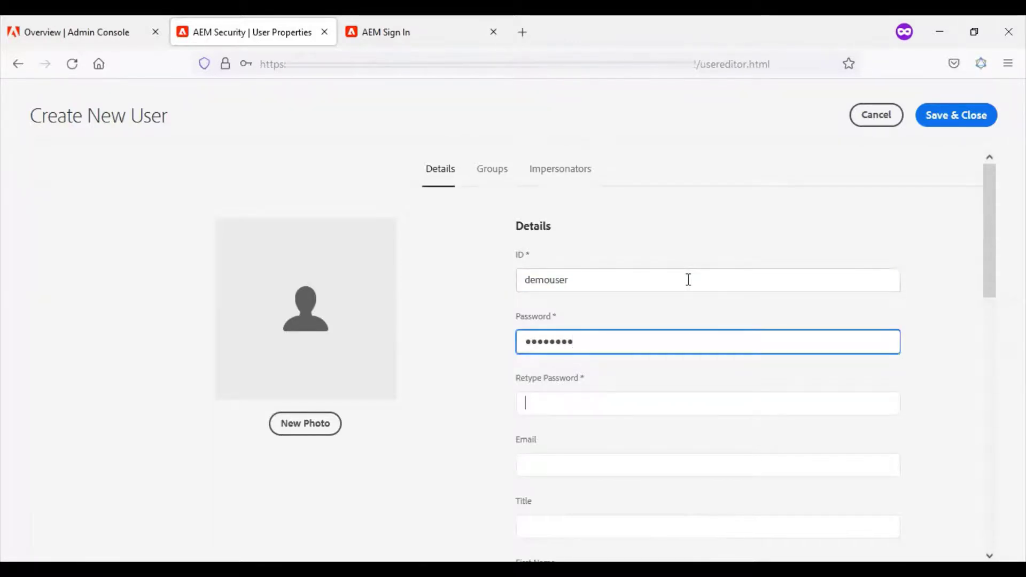
pyautogui.write('password')
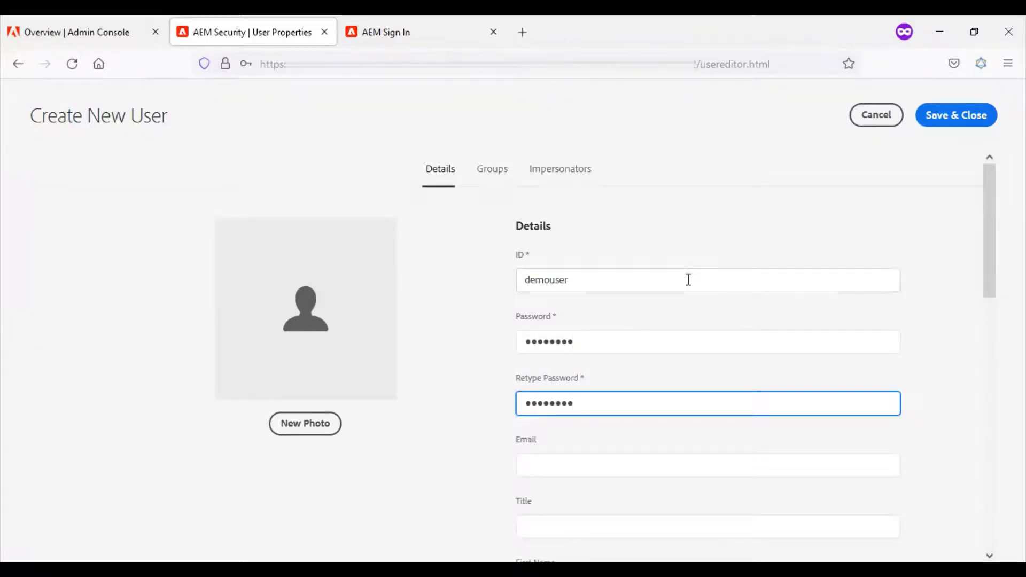
# - Add demouser to the administrators group from the Groups tab, then save and close
pyautogui.click(492, 170)
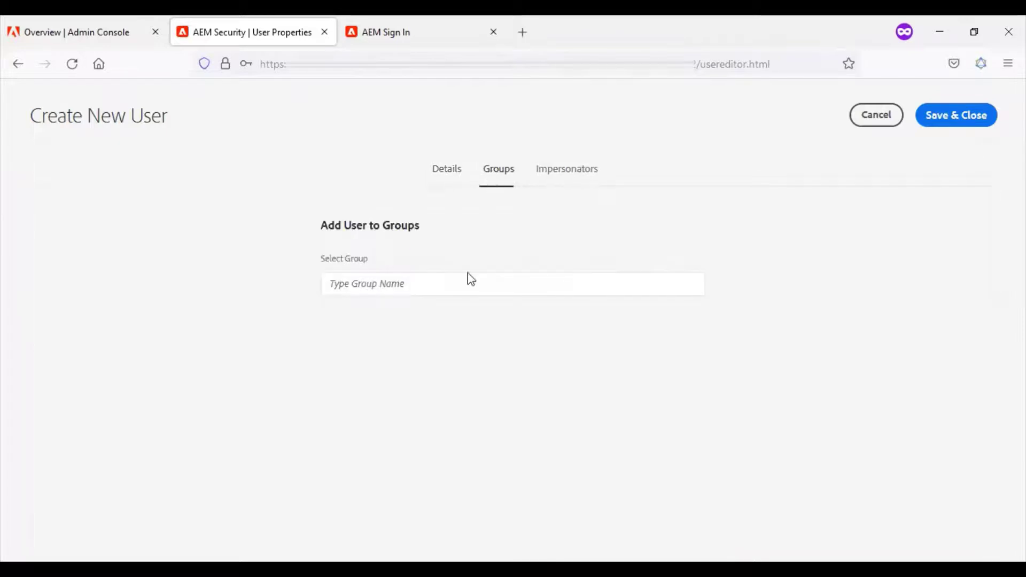
pyautogui.click(456, 286)
pyautogui.write('admi')
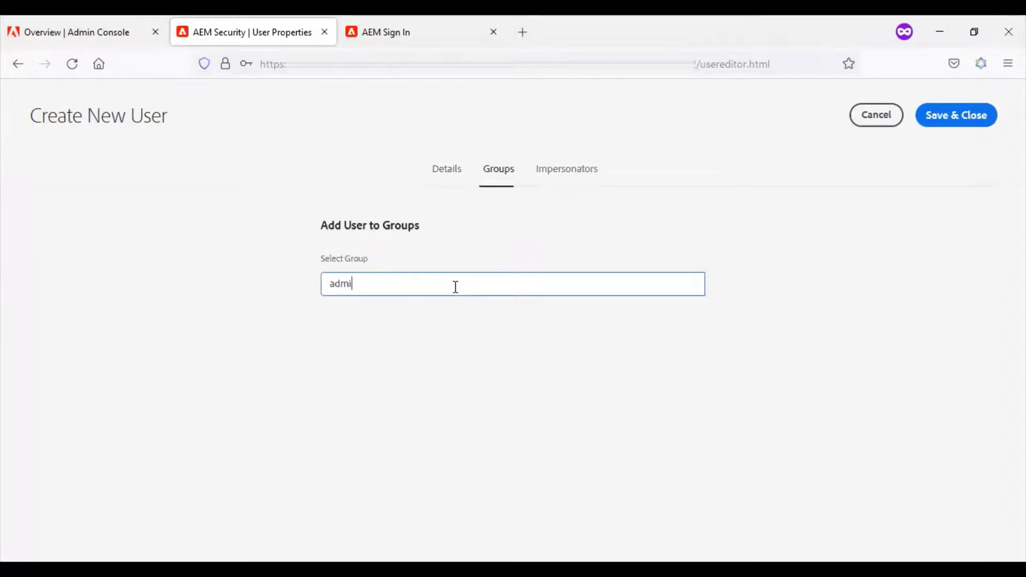
pyautogui.write('ni')
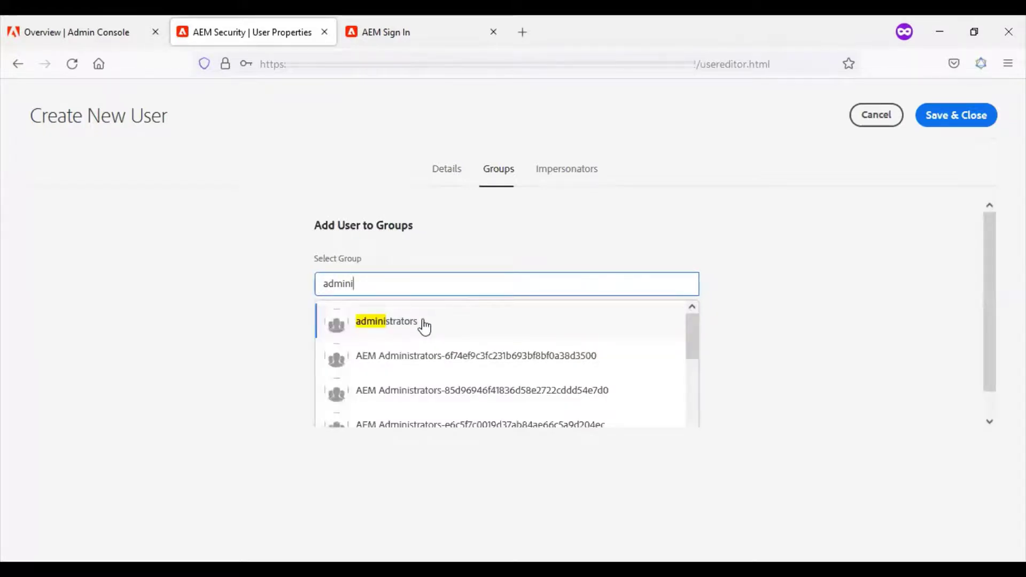
pyautogui.click(423, 321)
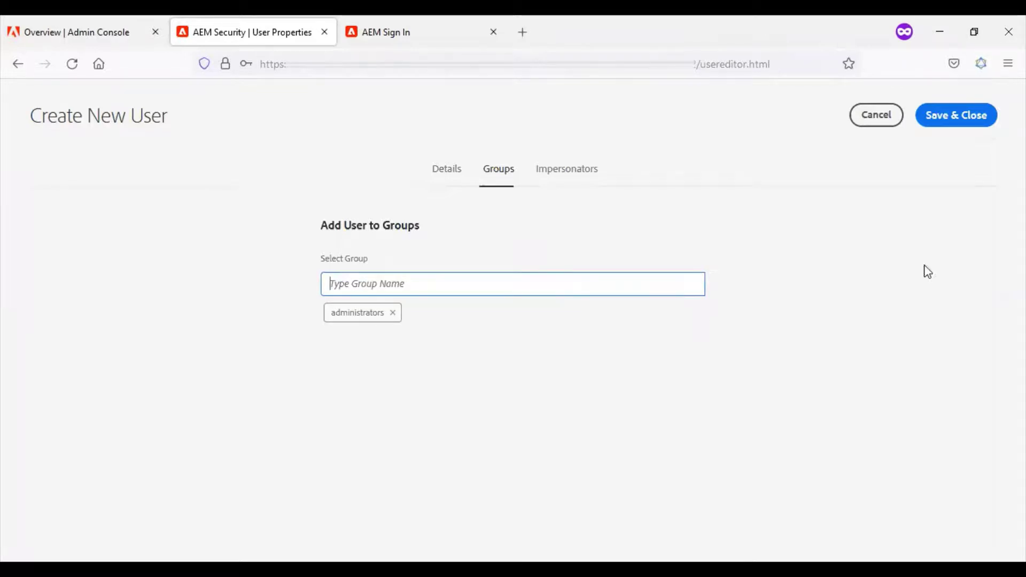
pyautogui.click(954, 123)
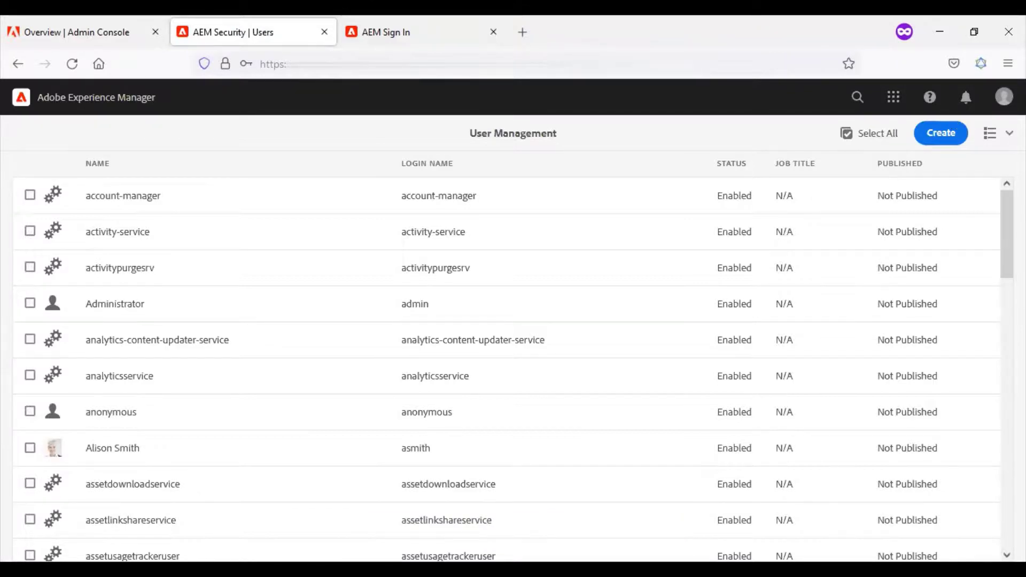
# - Sign out, then sign in locally with user name demouser and its password
pyautogui.click(1004, 97)
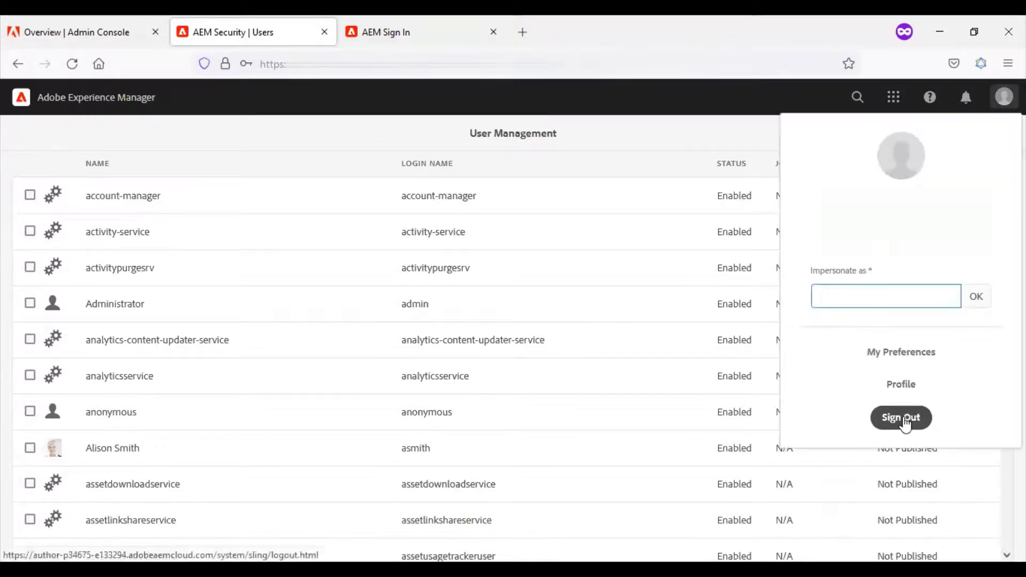
pyautogui.click(904, 423)
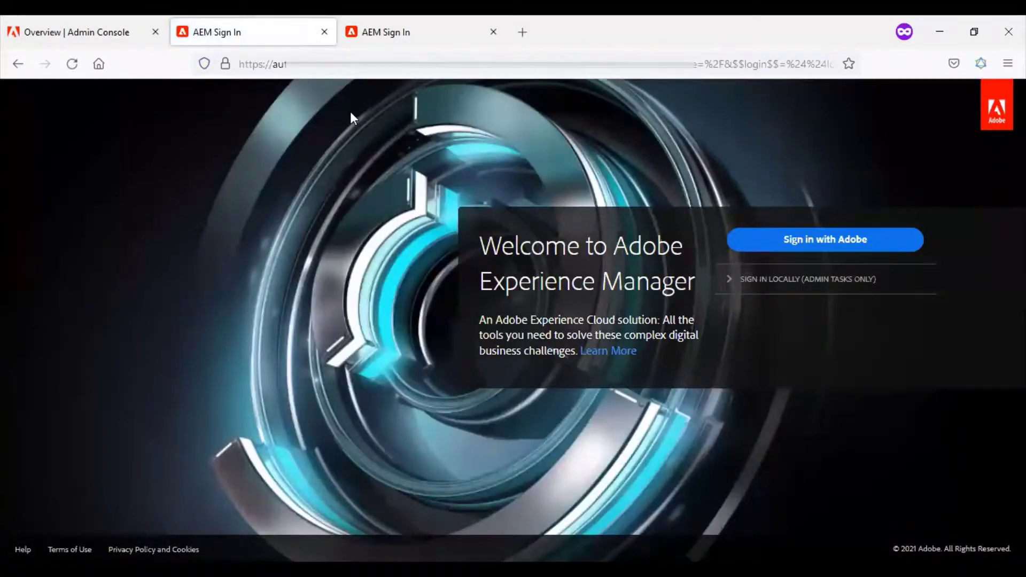
pyautogui.click(765, 278)
pyautogui.click(764, 315)
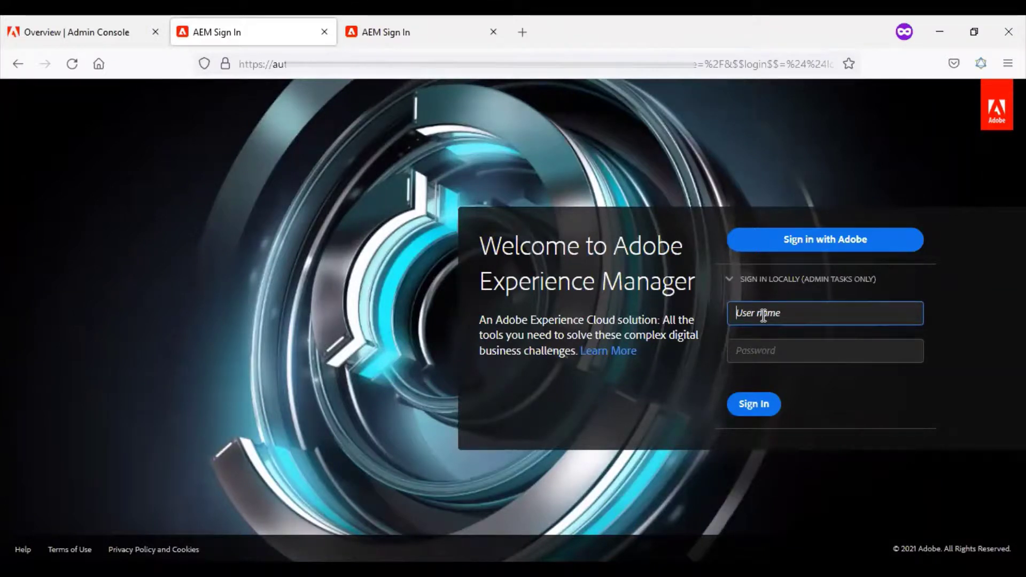
pyautogui.write('demouser')
pyautogui.press('Tab')
pyautogui.write('••••')
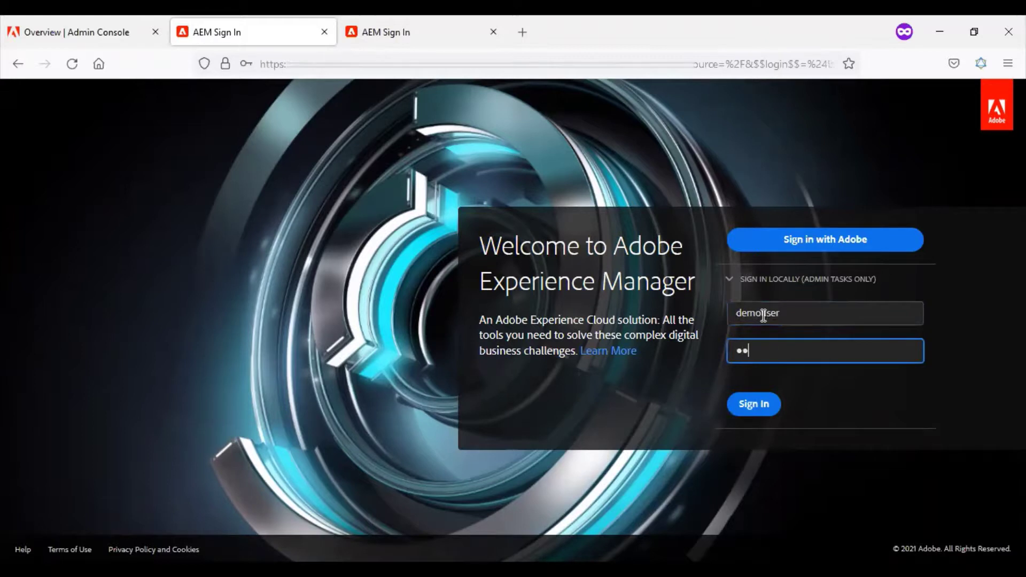
pyautogui.write('••••')
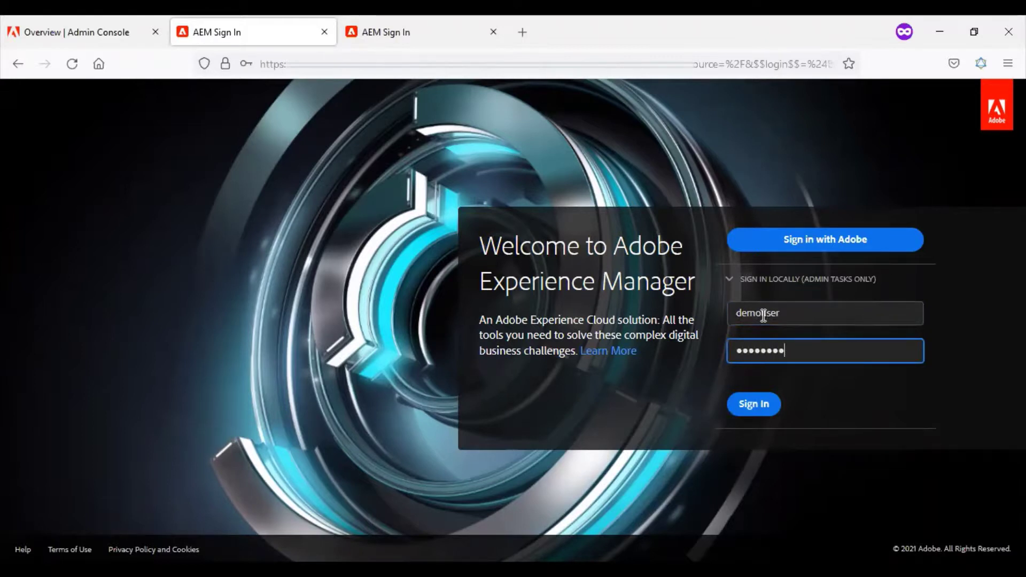
pyautogui.click(767, 406)
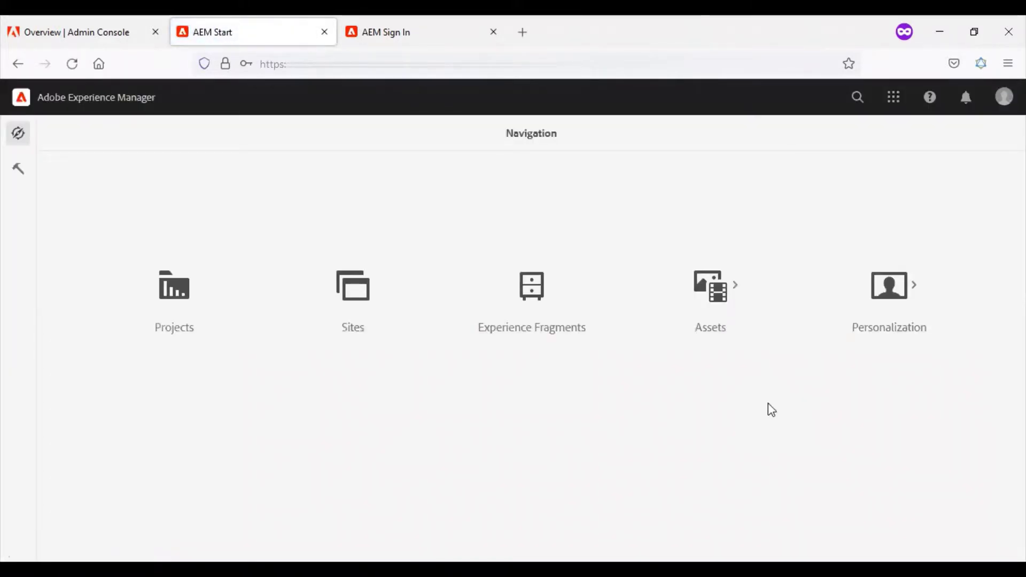
# - Open the Tools console as demouser, returning once to Navigation before reopening it
pyautogui.click(17, 175)
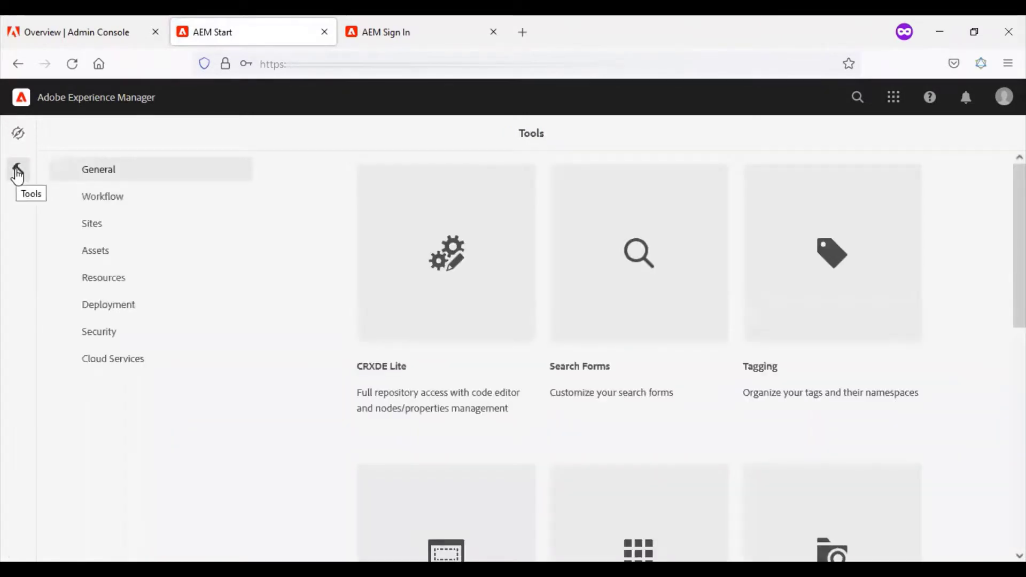
pyautogui.click(20, 136)
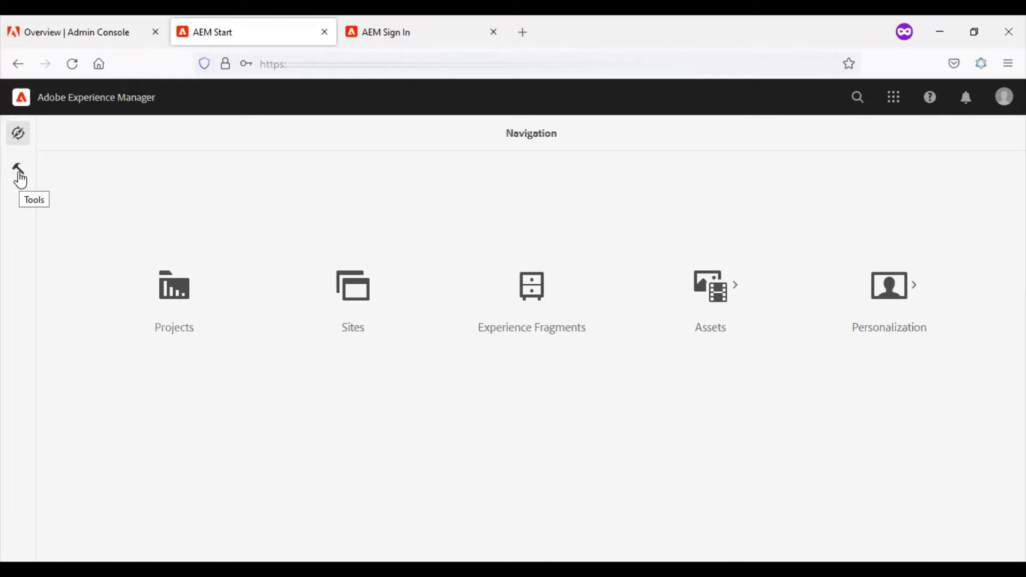
pyautogui.click(20, 179)
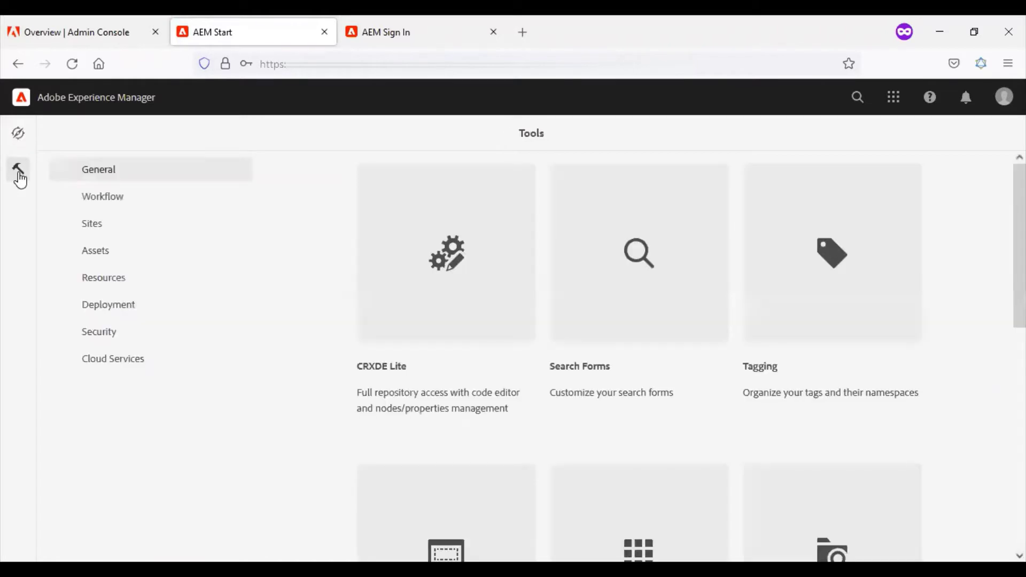